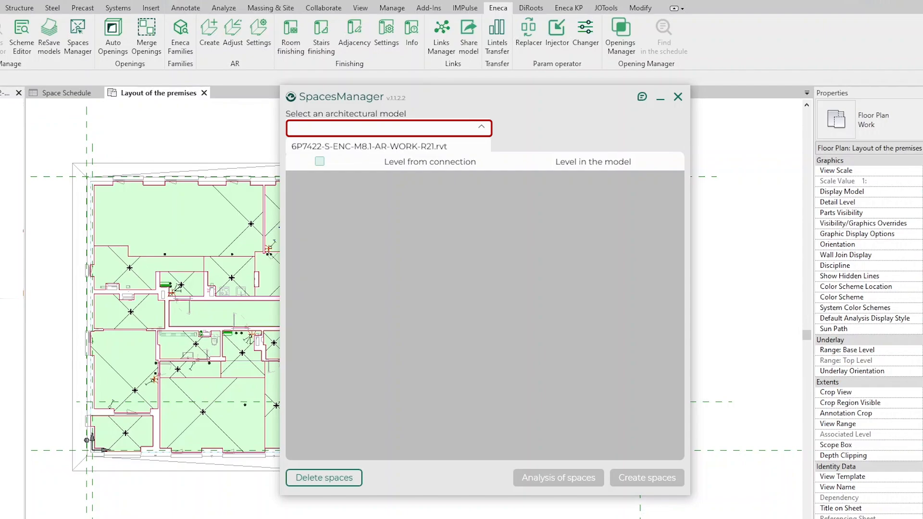
Open Spaces Manager and select 6P7422-S-ENC-M8.1-AR-WORK-R21.rvt as the architectural model
left_click(369, 147)
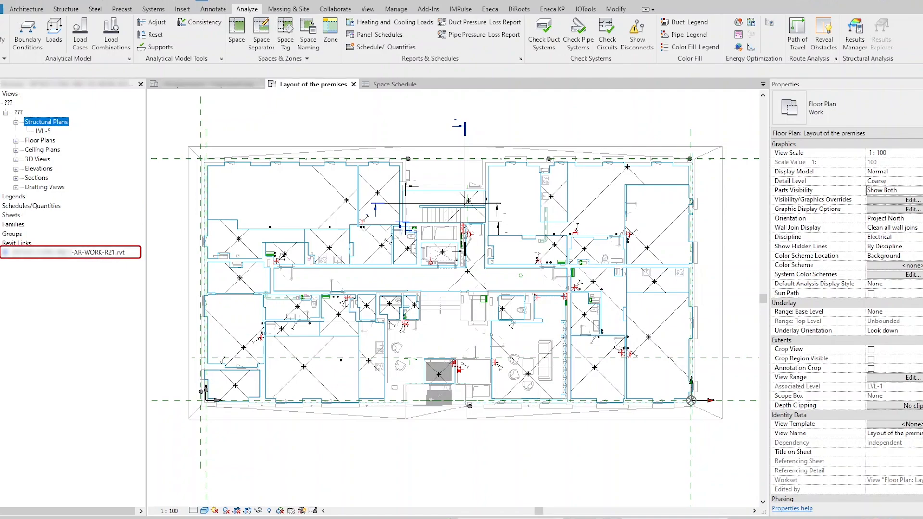
left_click(99, 252)
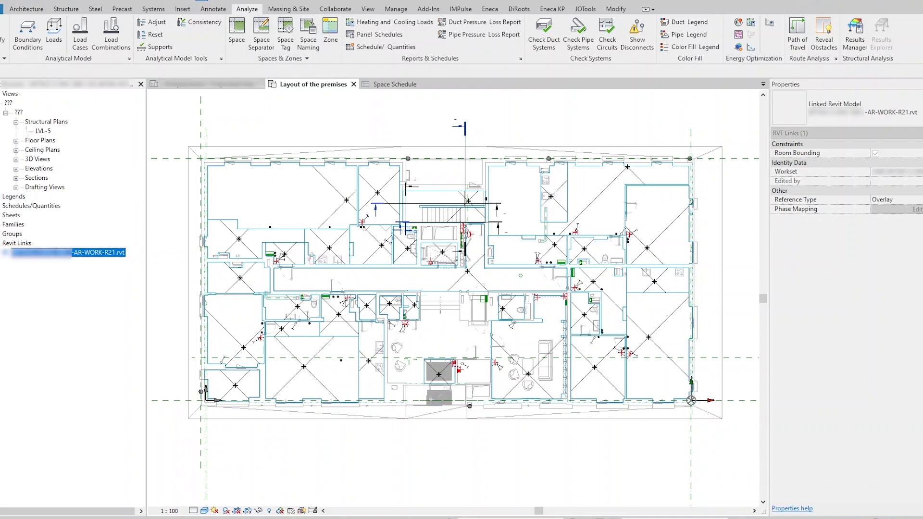
left_click(490, 9)
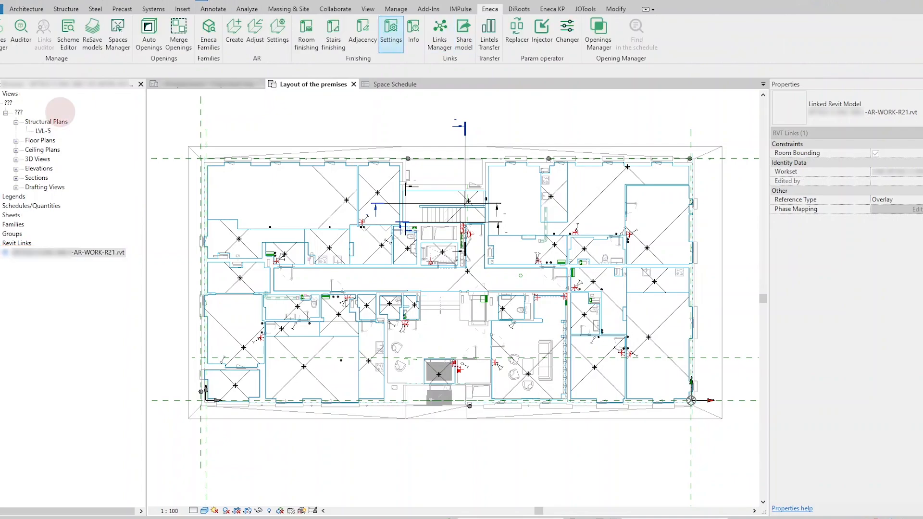
left_click(117, 34)
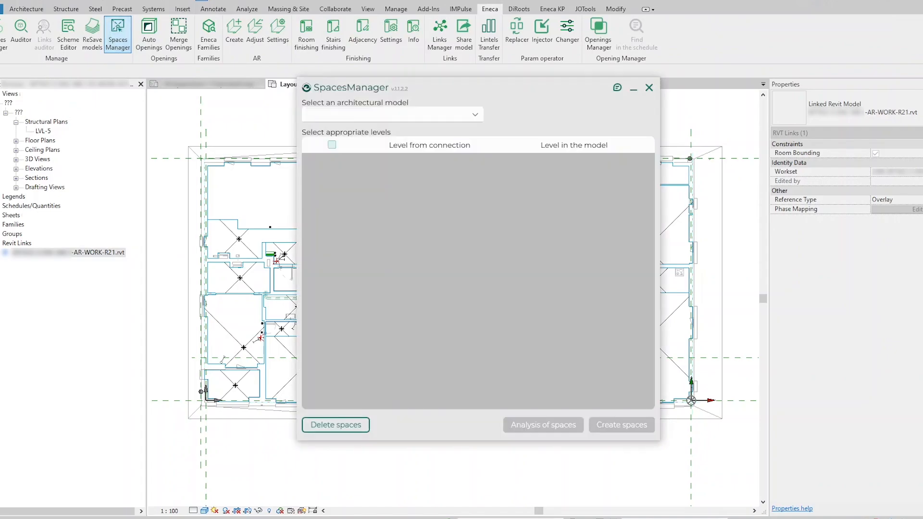
left_click(474, 116)
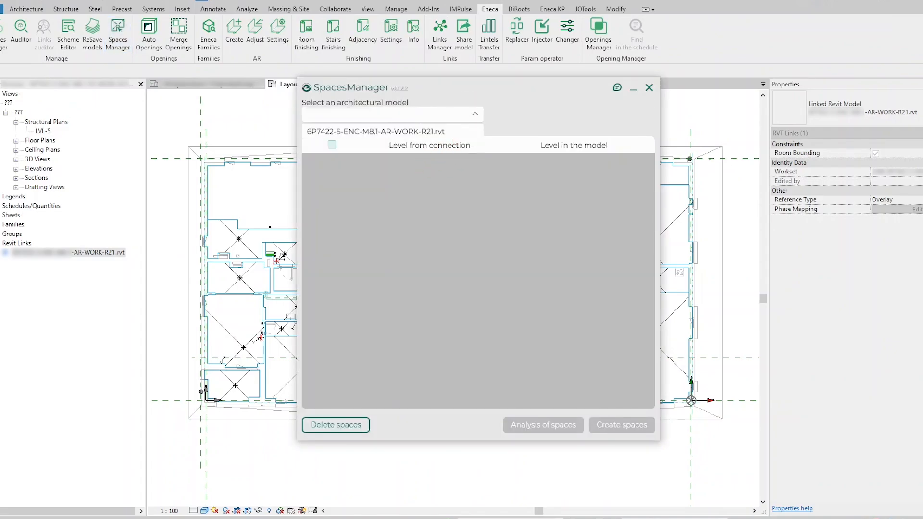
left_click(410, 131)
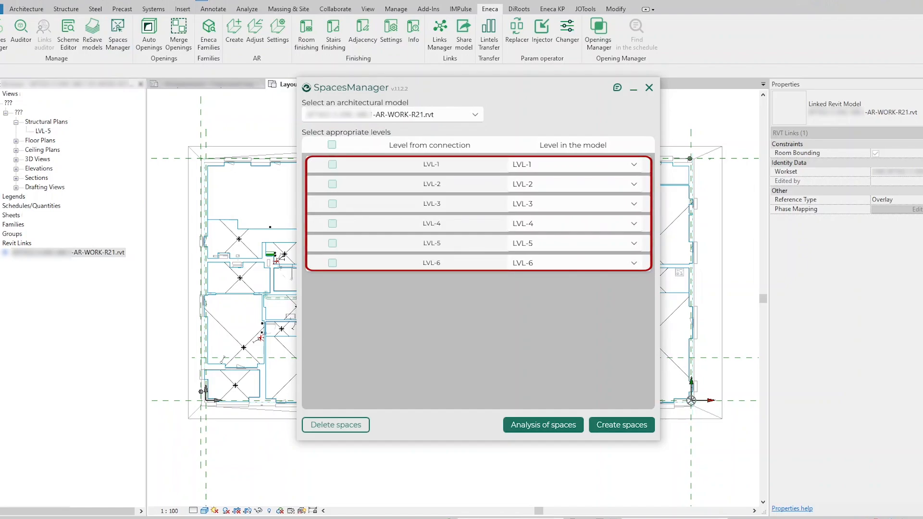
Include levels LVL-3 and LVL-4, and look through the model levels that can be matched to LVL-3
left_click(332, 204)
left_click(332, 223)
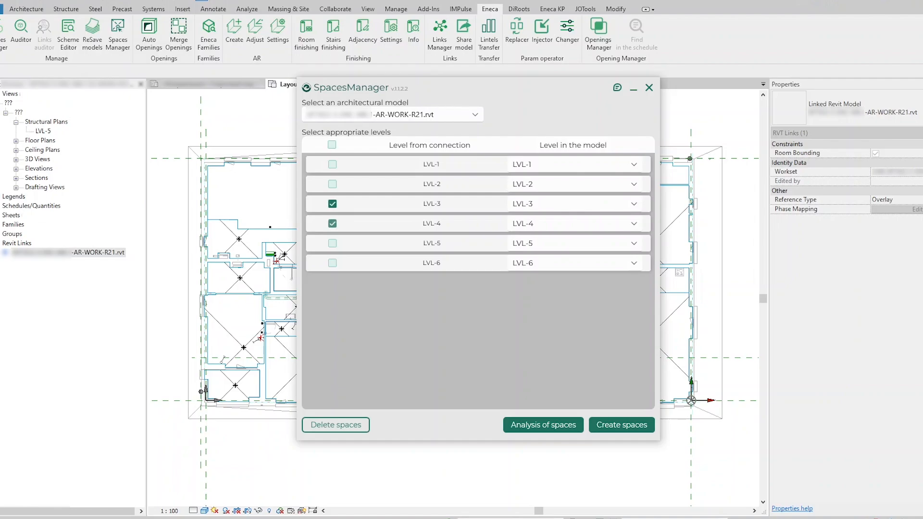
left_click(633, 204)
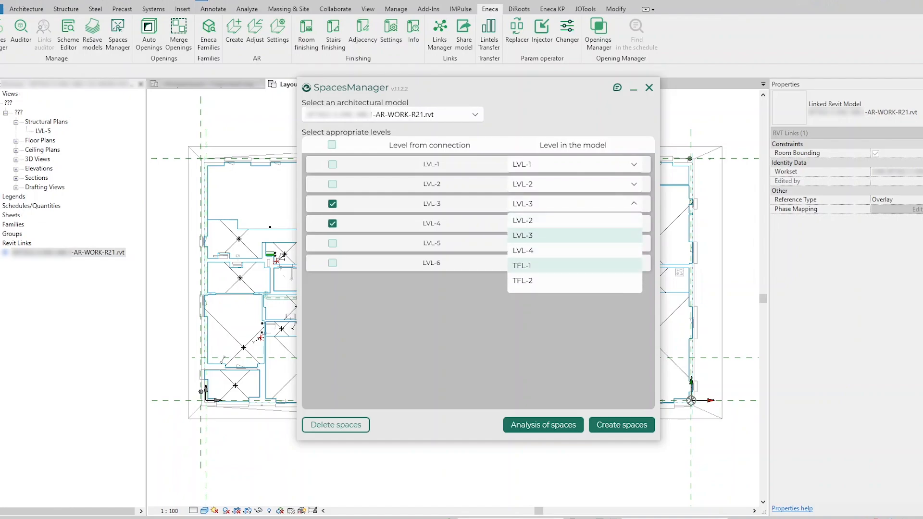
scroll(575, 265, "down", 2)
scroll(575, 265, "up", 3)
left_click(633, 204)
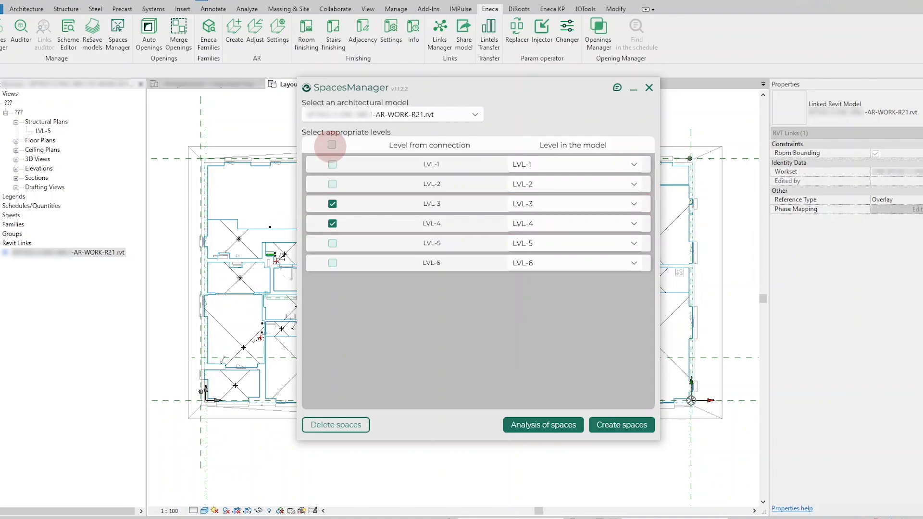
Create spaces for all linked levels, LVL-1 through LVL-6, and close Spaces Manager
left_click(331, 145)
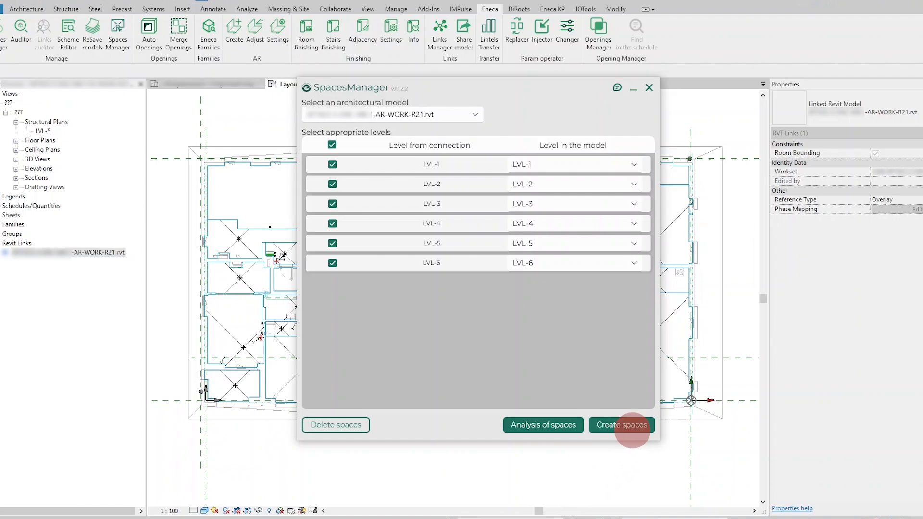
left_click(630, 427)
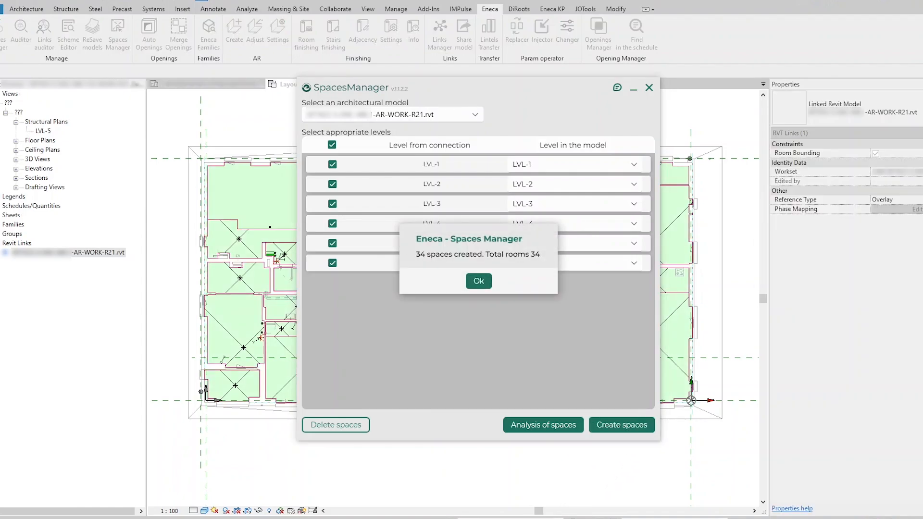
left_click(478, 281)
left_click(648, 88)
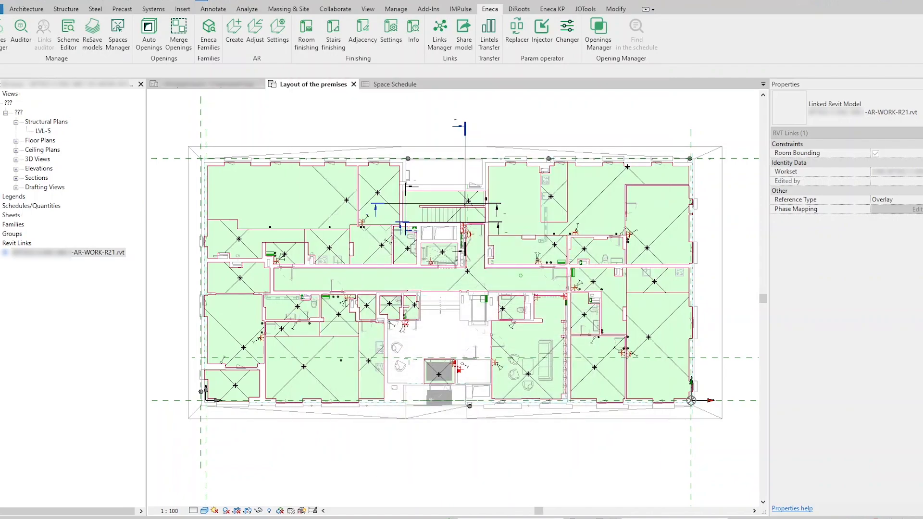
Delete three spaces from the premises plan: the upper-right bedroom, the lower-right living room and the narrow kitchen near the upper wall
left_click(647, 248)
key("Delete")
left_click(648, 337)
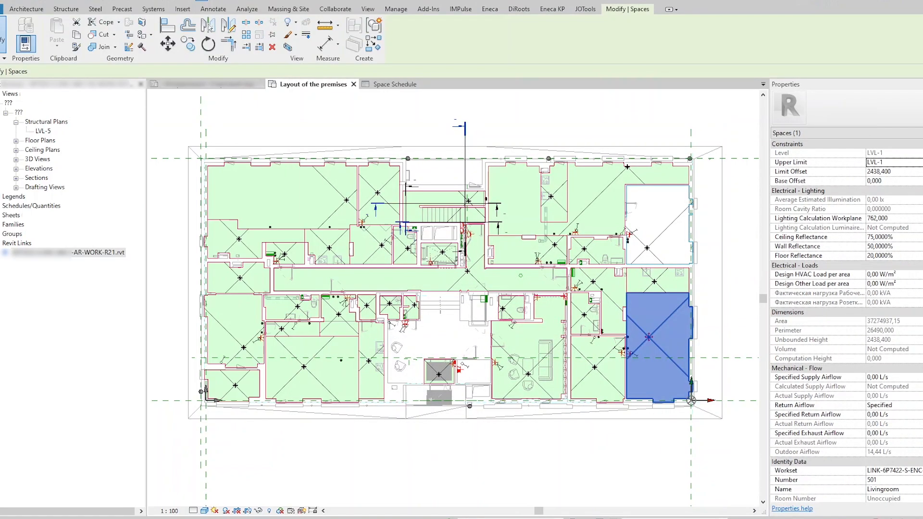
key("Delete")
left_click(551, 196)
key("Delete")
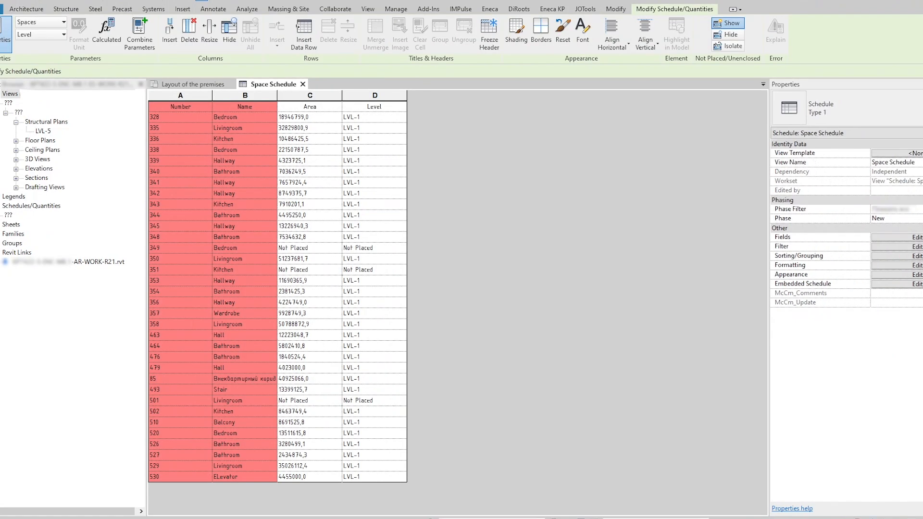
Check the level entries of bedroom 349, kitchen 351 and living room 501 in the Space Schedule
left_click(374, 248)
left_click(374, 270)
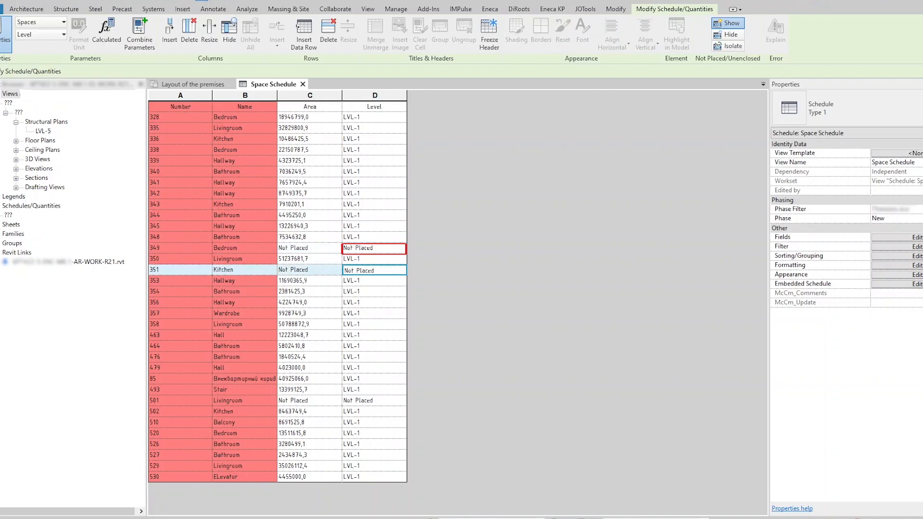
left_click(374, 401)
Delete the unplaced spaces with Spaces Manager and create the missing spaces for all levels
left_click(490, 9)
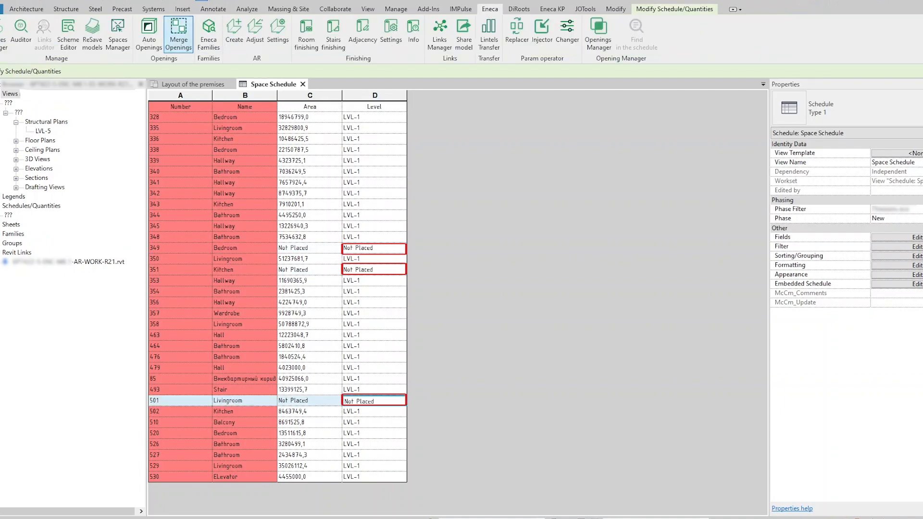
left_click(117, 34)
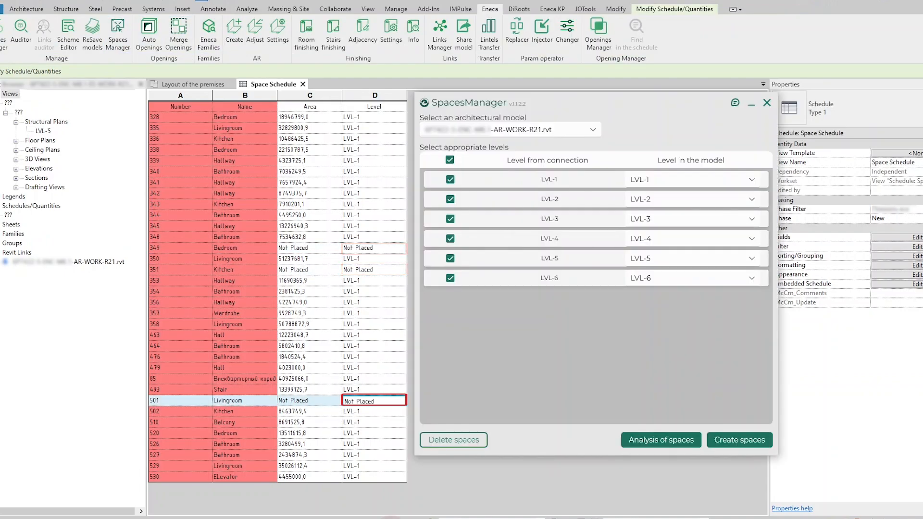
left_click(450, 438)
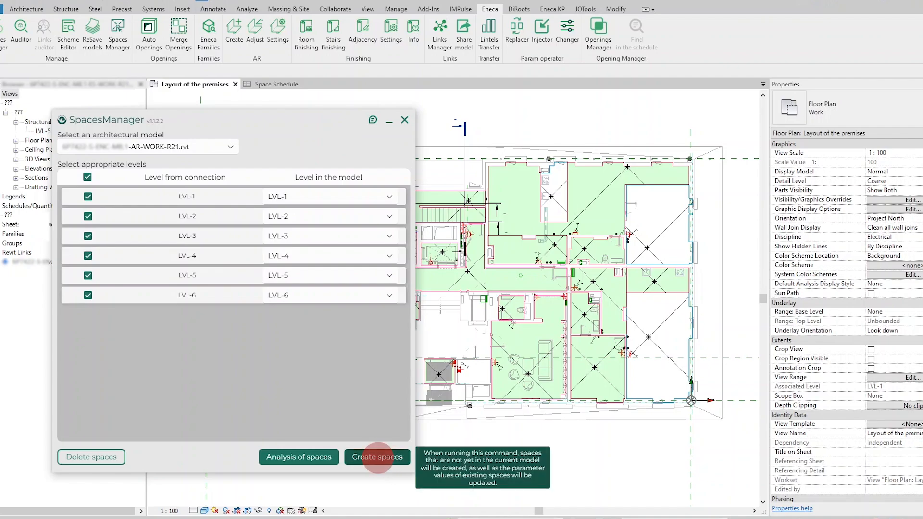
left_click(378, 458)
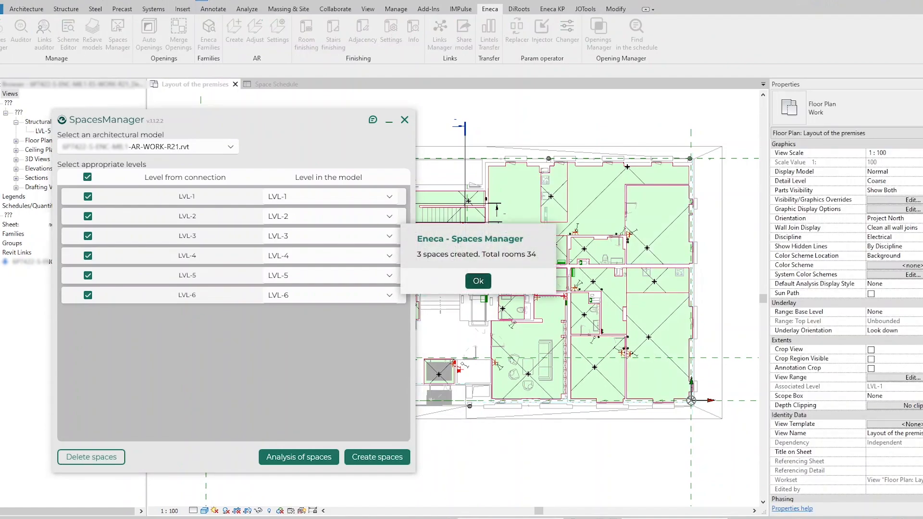
left_click(478, 281)
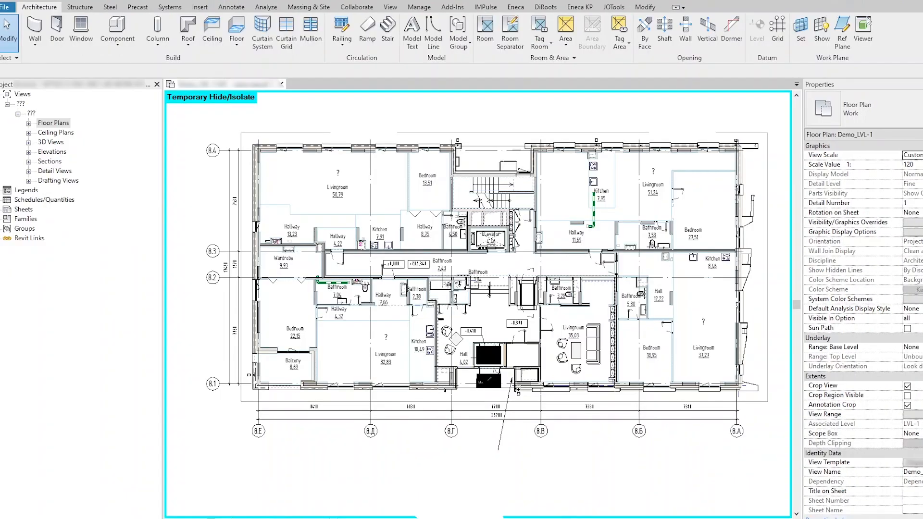
In the architectural model's Demo_LVL-1 plan, move the upper-right bedroom's top wall down to about 2300 mm from the outer wall
middle_click_drag(480, 269, 389, 396)
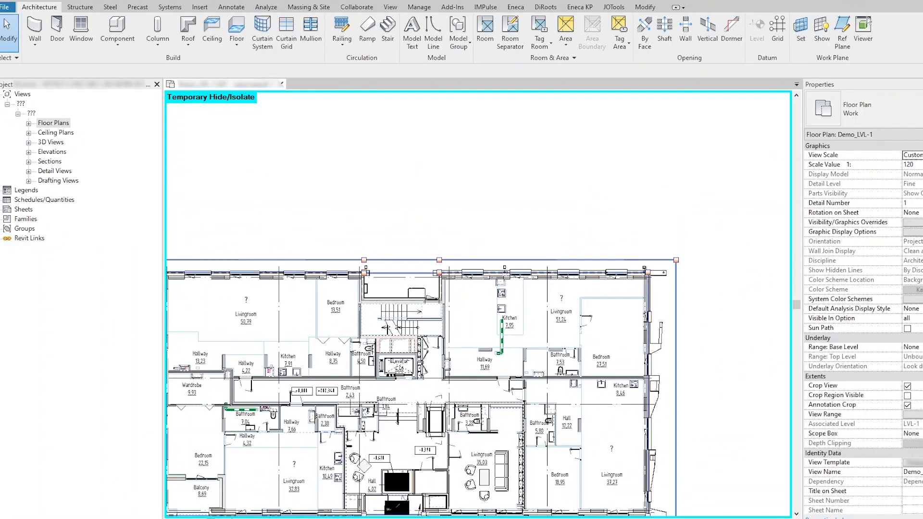
scroll(680, 369, "up", 4)
scroll(680, 365, "up", 1)
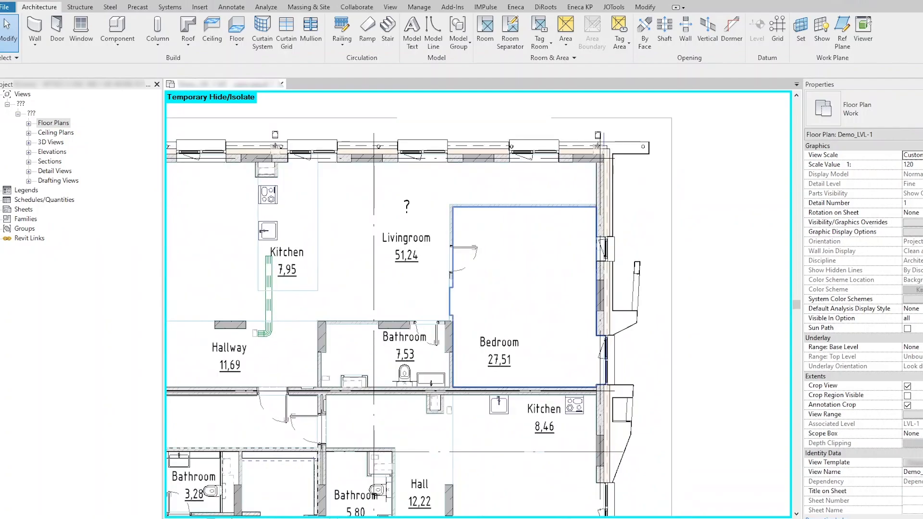
left_click_drag(504, 206, 505, 235)
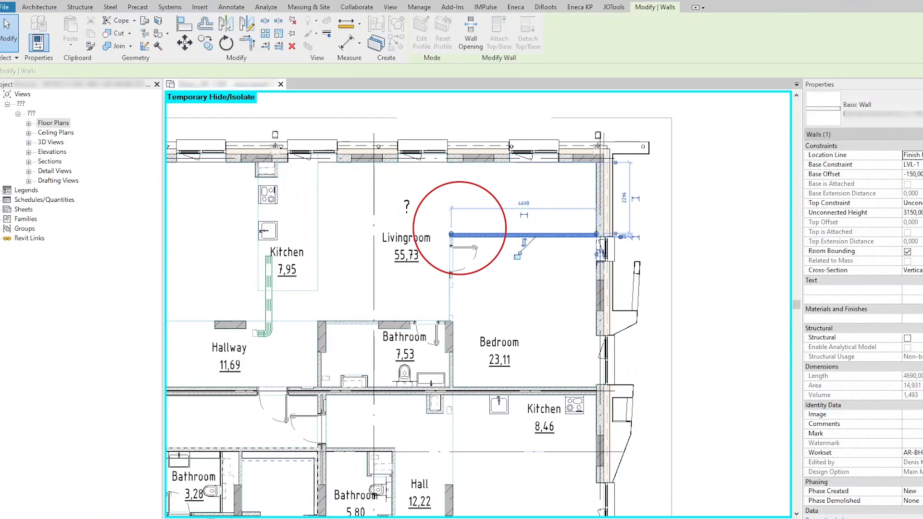
Set the number of the furnished living room (529) to 1000 and its name to Library
middle_click_drag(649, 481, 685, 319)
scroll(685, 409, "down", 3)
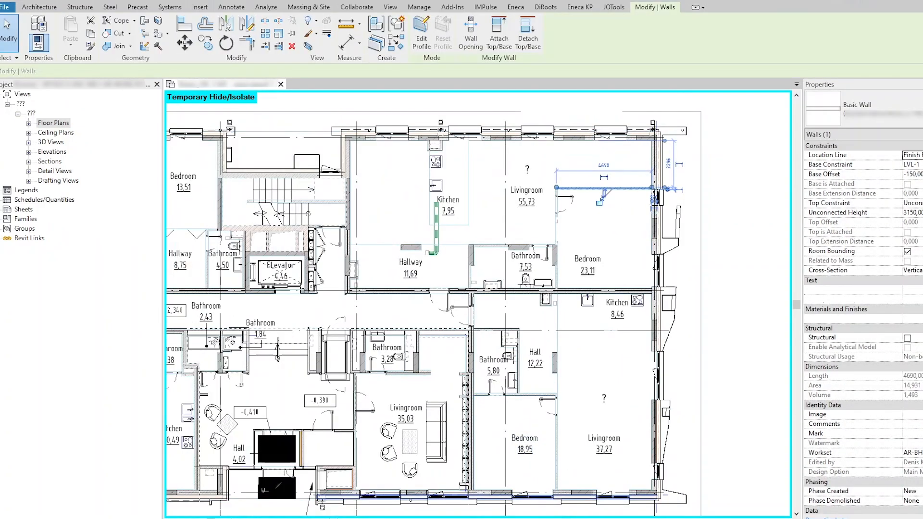
left_click(434, 393)
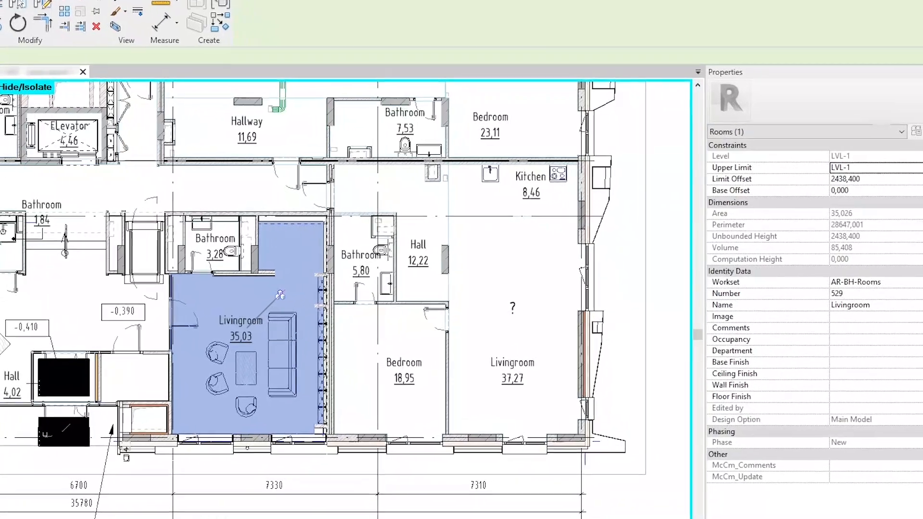
double_click(841, 287)
left_click(857, 297)
double_click(834, 300)
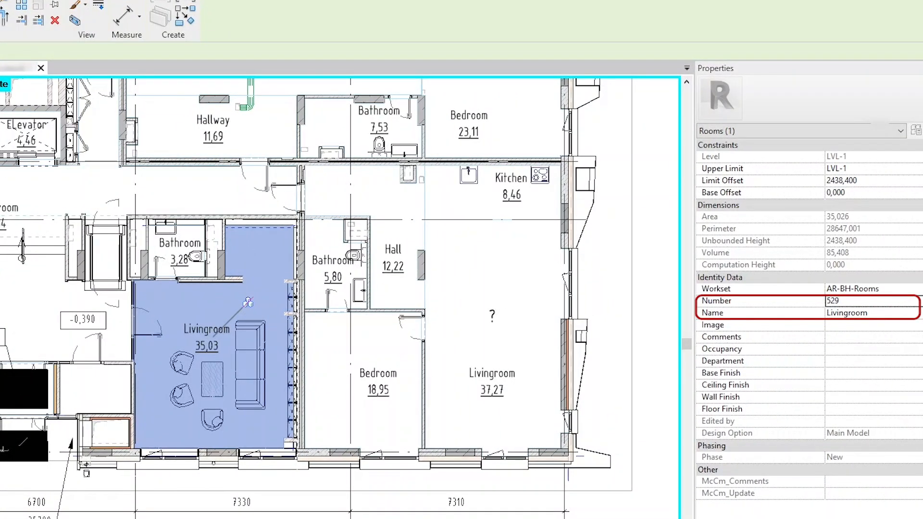
type("1000")
key("Tab")
type("Library")
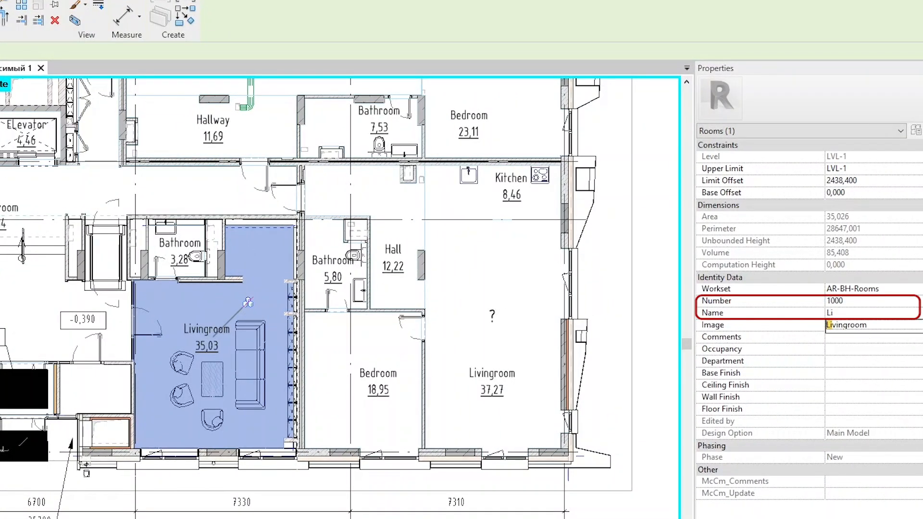
key("Return")
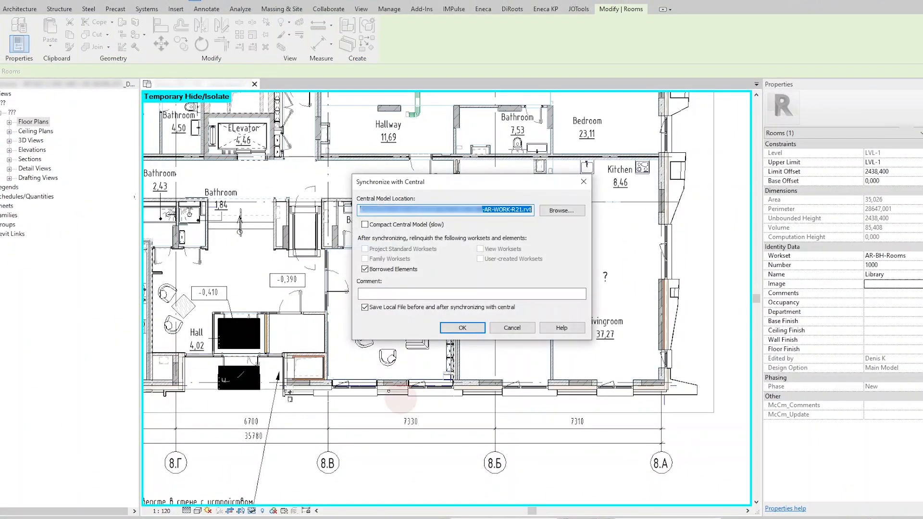
Synchronize the architectural model with central, and reload its link in the project containing the spaces
left_click(457, 328)
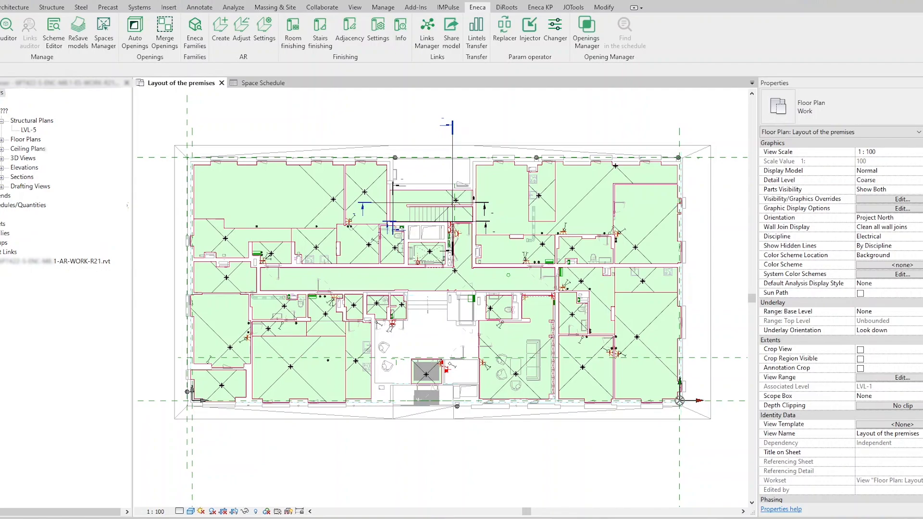
left_click(82, 261)
right_click(104, 261)
left_click(87, 268)
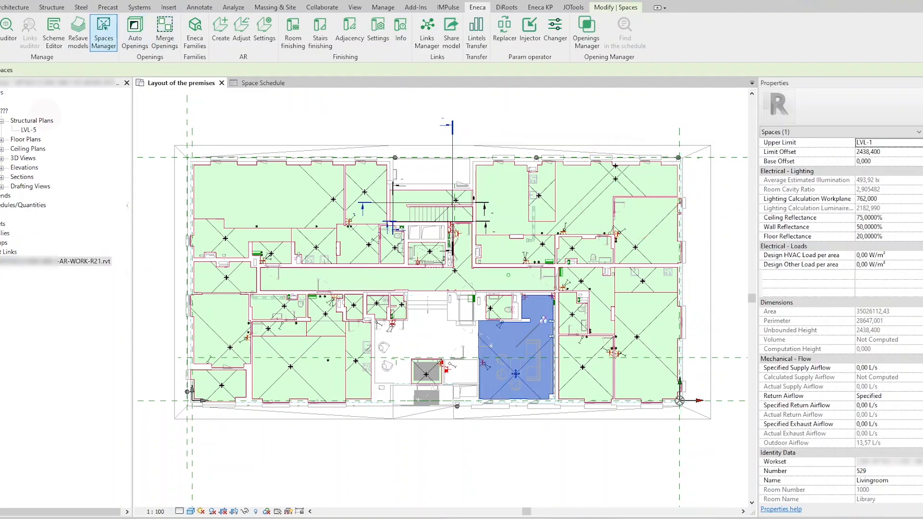
Run the analysis of spaces in Spaces Manager for all levels of the AR-WORK-R21.rvt architectural link
left_click(104, 35)
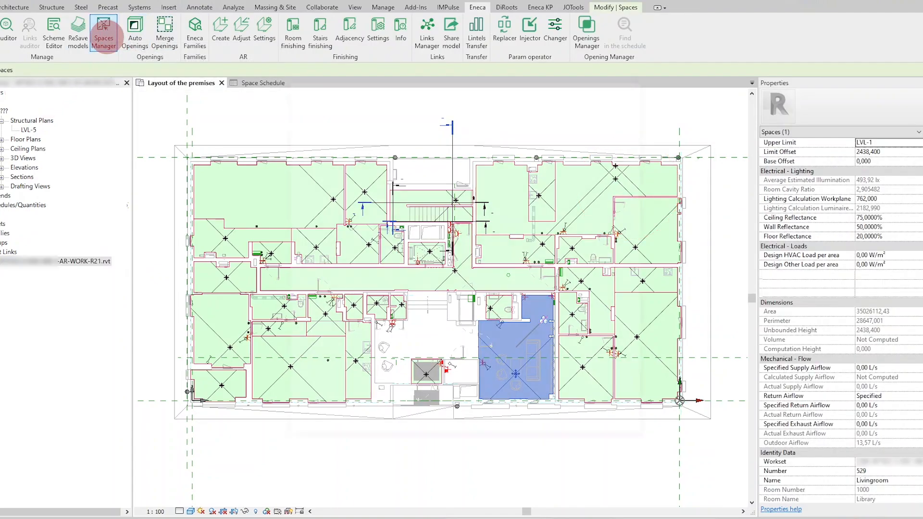
left_click(421, 112)
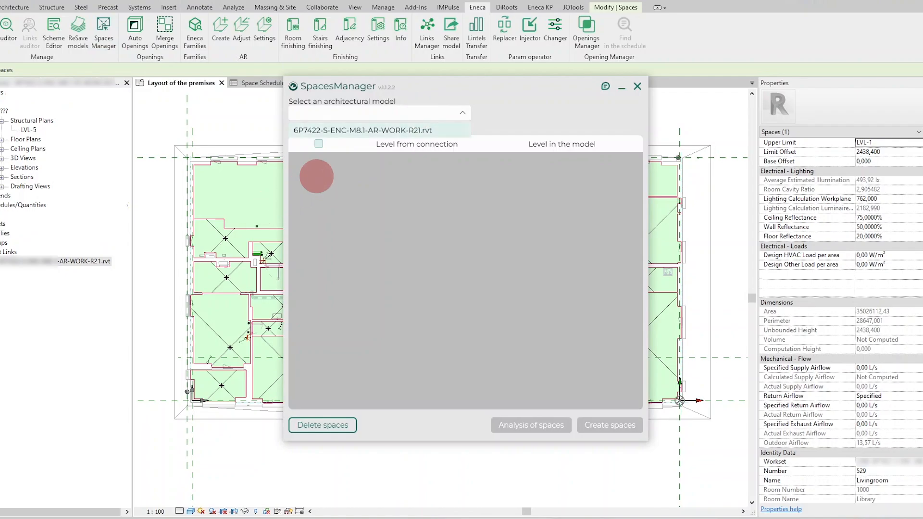
left_click(316, 129)
left_click(319, 143)
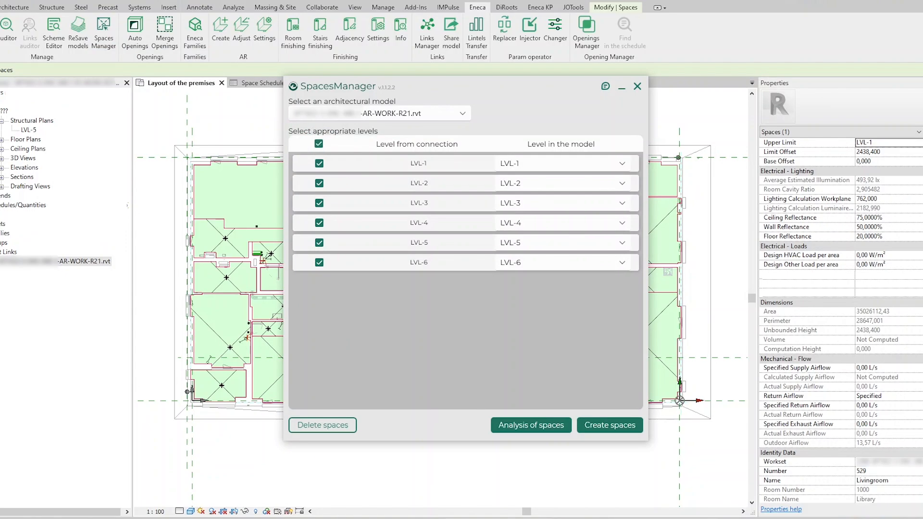
left_click(529, 425)
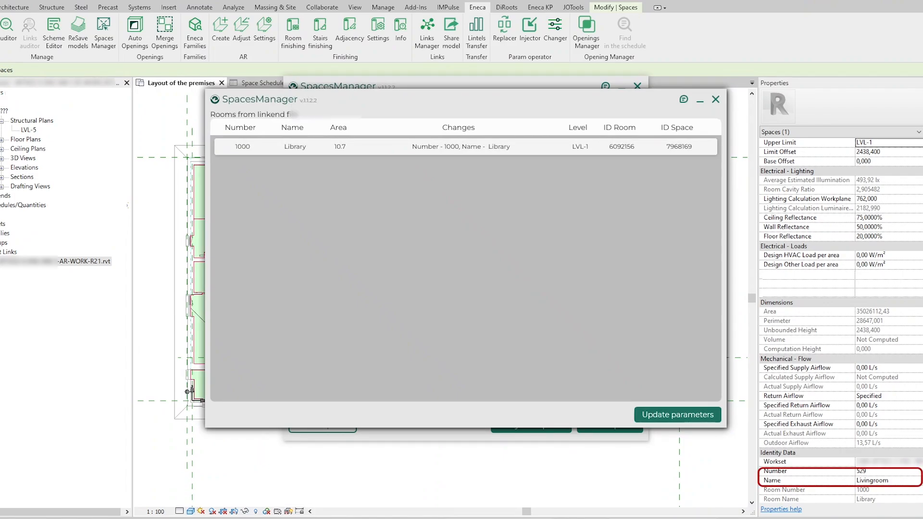
Update the parameters of the changed Library space from the linked room and close Spaces Manager
left_click(668, 415)
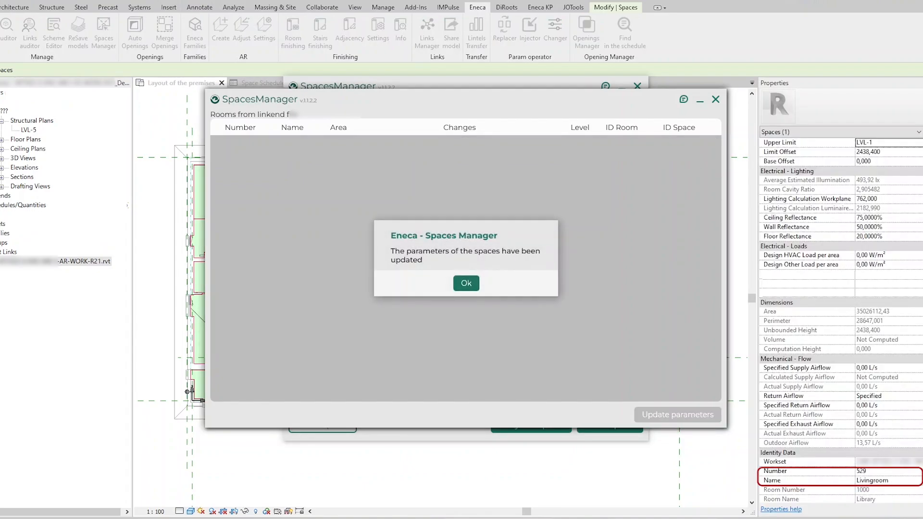
key("Return")
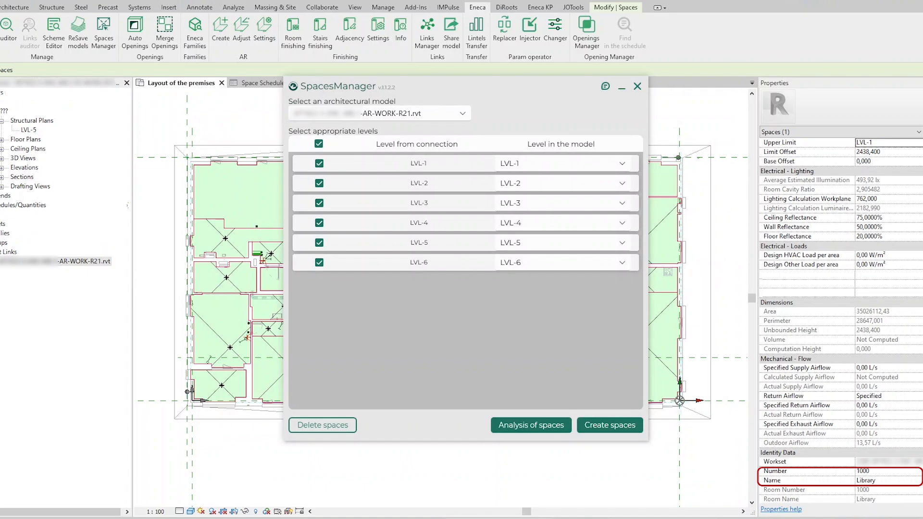
left_click(638, 87)
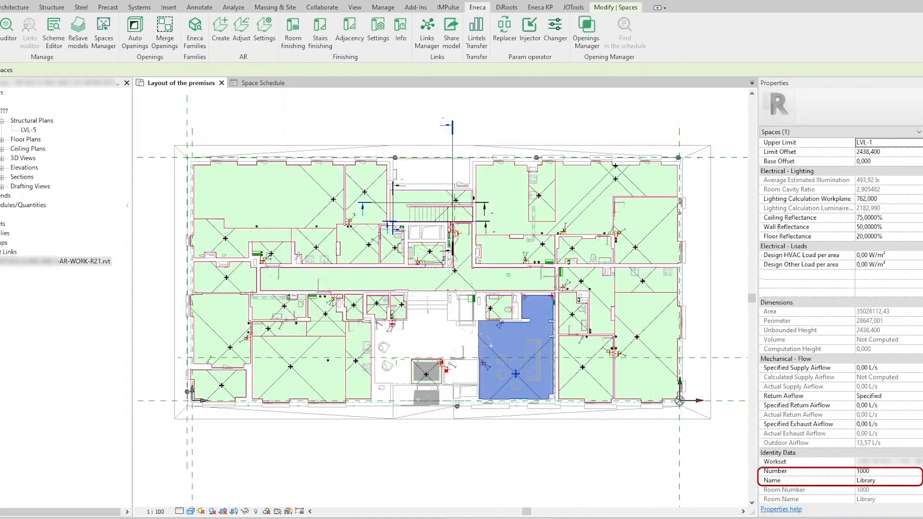